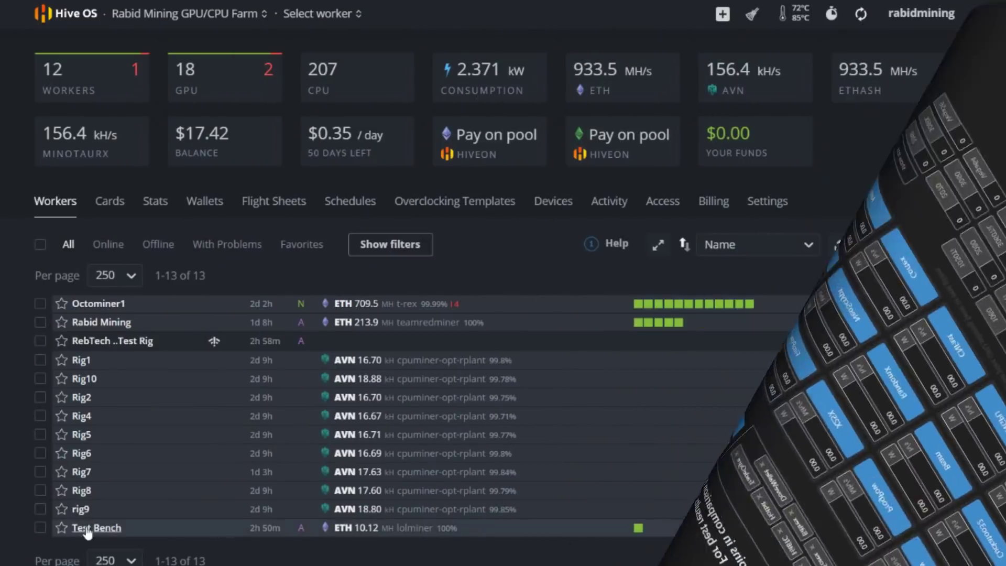
Open the Test Bench worker and shut it down.
{"action": "left_click", "coordinate": [89, 530]}
{"action": "left_click", "coordinate": [423, 23]}
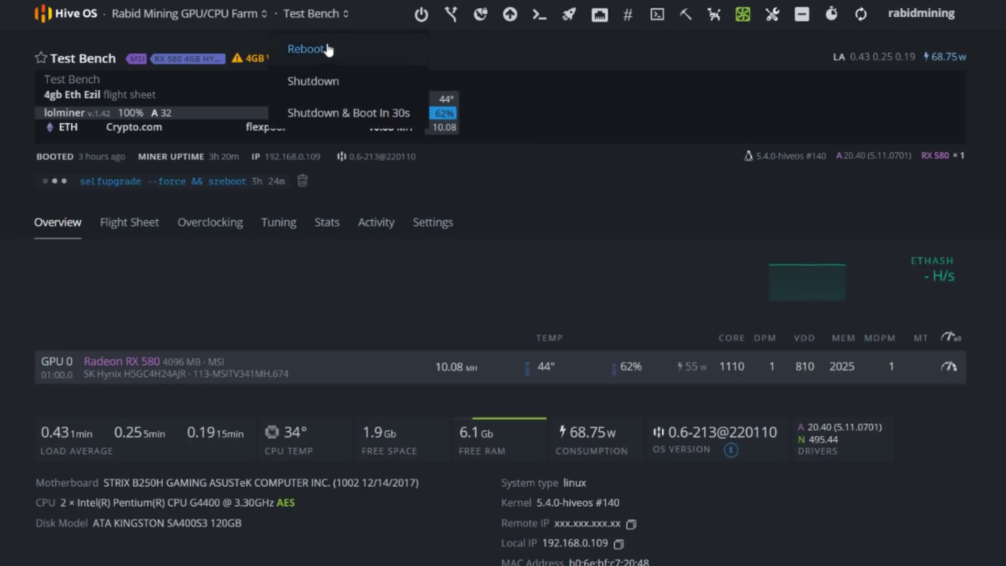
{"action": "left_click", "coordinate": [313, 82]}
{"action": "left_click", "coordinate": [614, 424]}
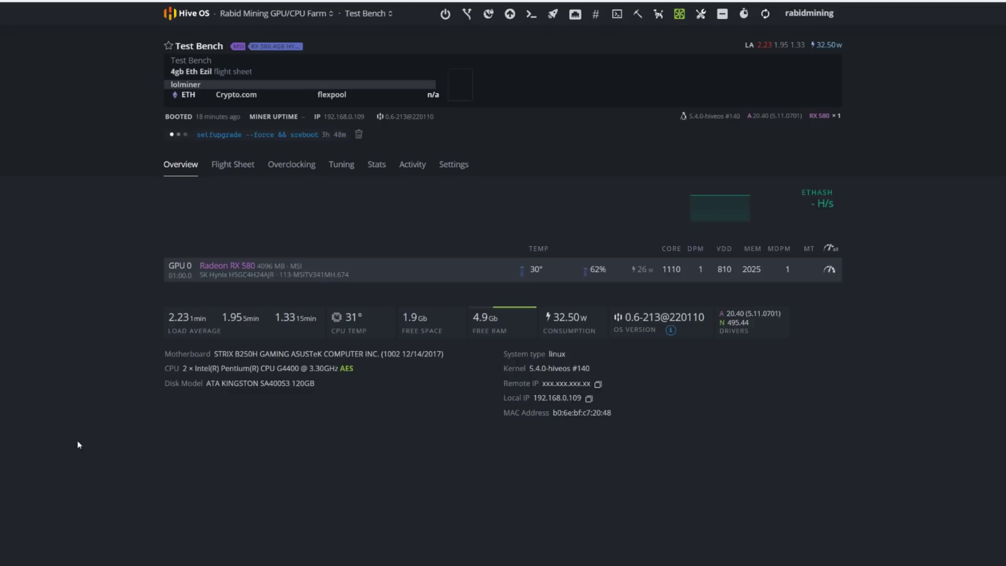
Return to the workers list of the Rabid Mining GPU/CPU Farm.
{"action": "left_click", "coordinate": [251, 14]}
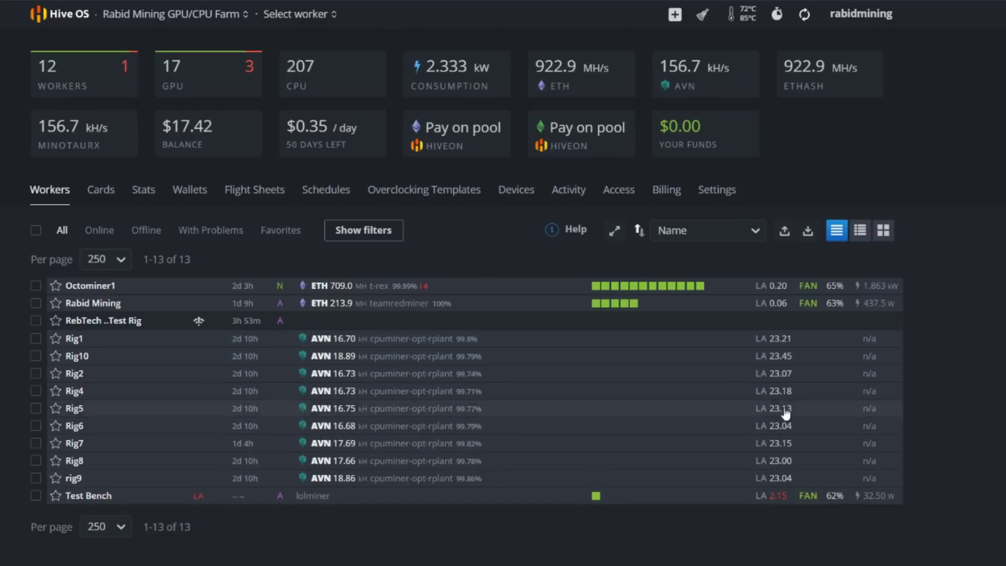
{"action": "left_click", "coordinate": [744, 21]}
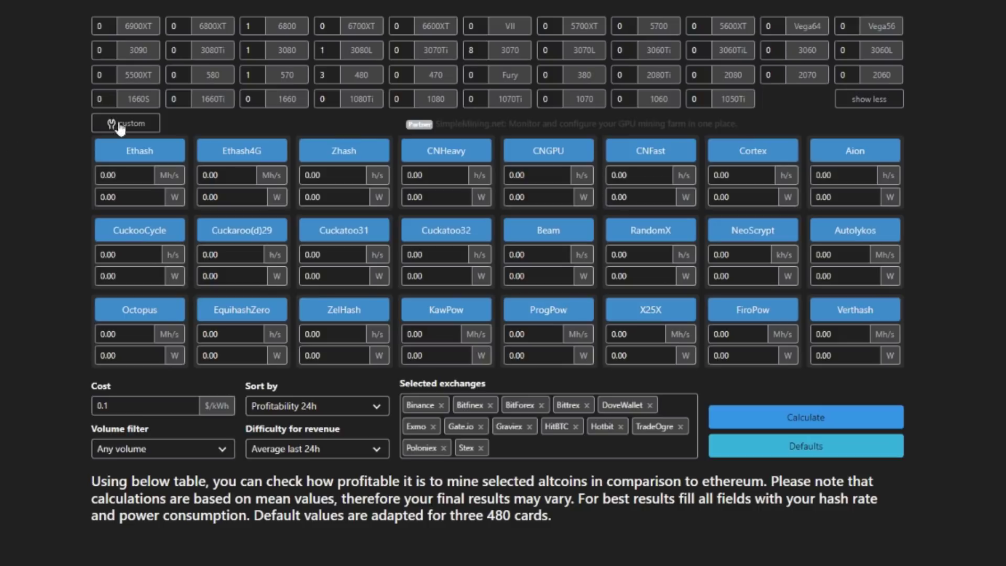
In the WhatToMine calculator, enable the 570 card and set its Ethash hash rate to 10.20 Mh/s.
{"action": "left_click", "coordinate": [290, 78]}
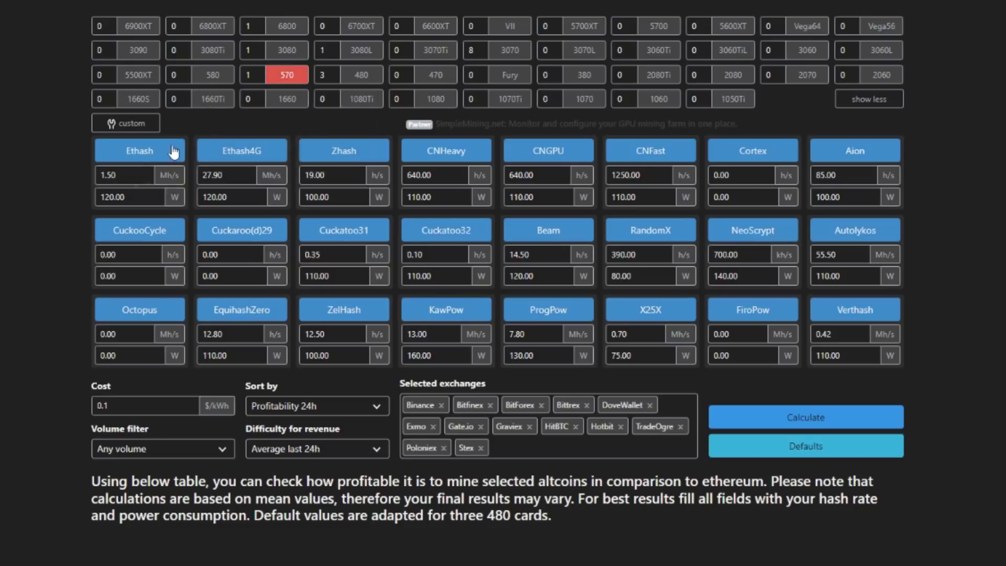
{"action": "left_click", "coordinate": [135, 180]}
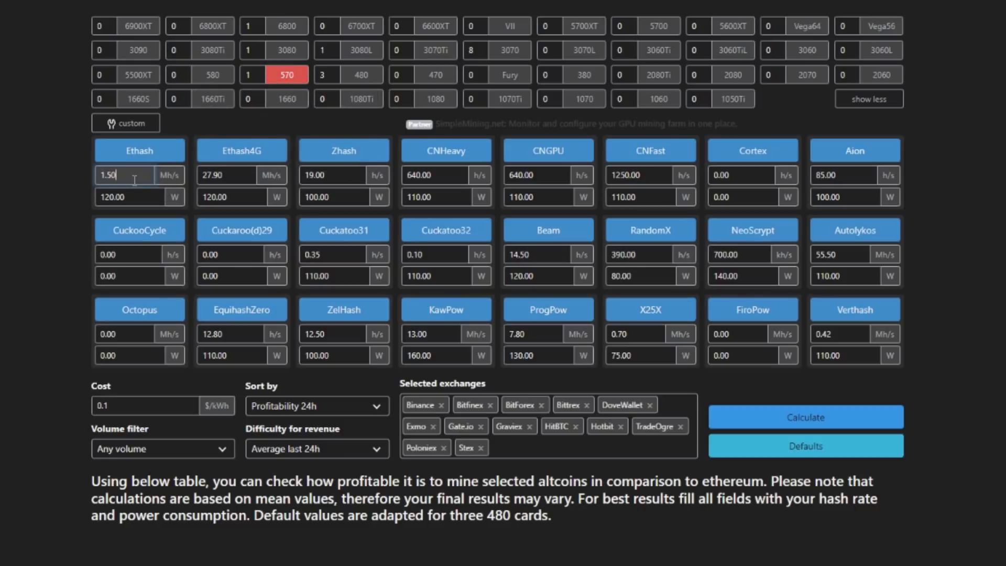
{"action": "key", "text": "BackSpace"}
{"action": "key", "text": "BackSpace"}
{"action": "key", "text": "BackSpace"}
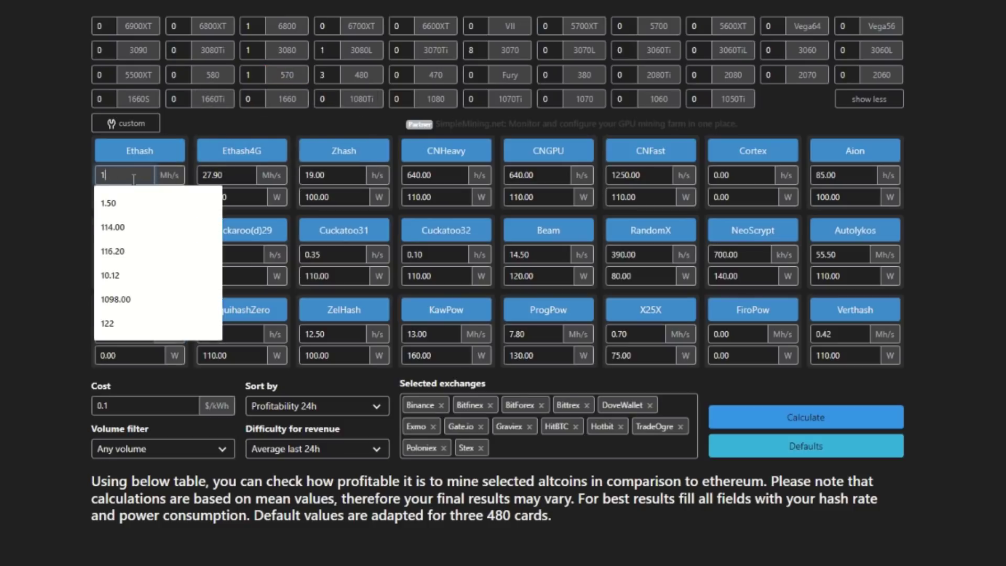
{"action": "type", "text": "0.20"}
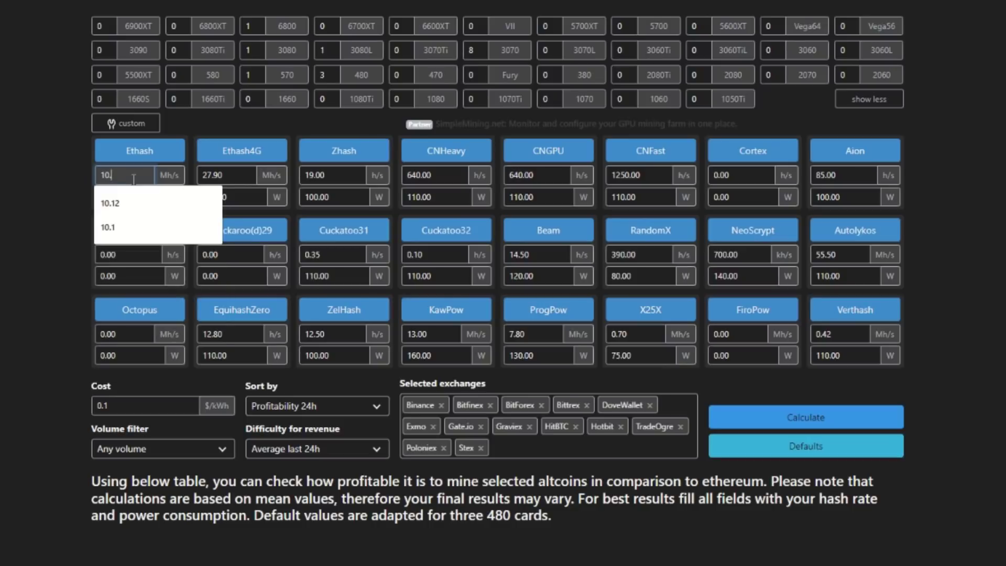
Set the Ethash power consumption to 109 W and calculate the mining profitability.
{"action": "left_click", "coordinate": [136, 196]}
{"action": "key", "text": "BackSpace"}
{"action": "key", "text": "BackSpace"}
{"action": "key", "text": "BackSpace"}
{"action": "key", "text": "BackSpace"}
{"action": "key", "text": "BackSpace"}
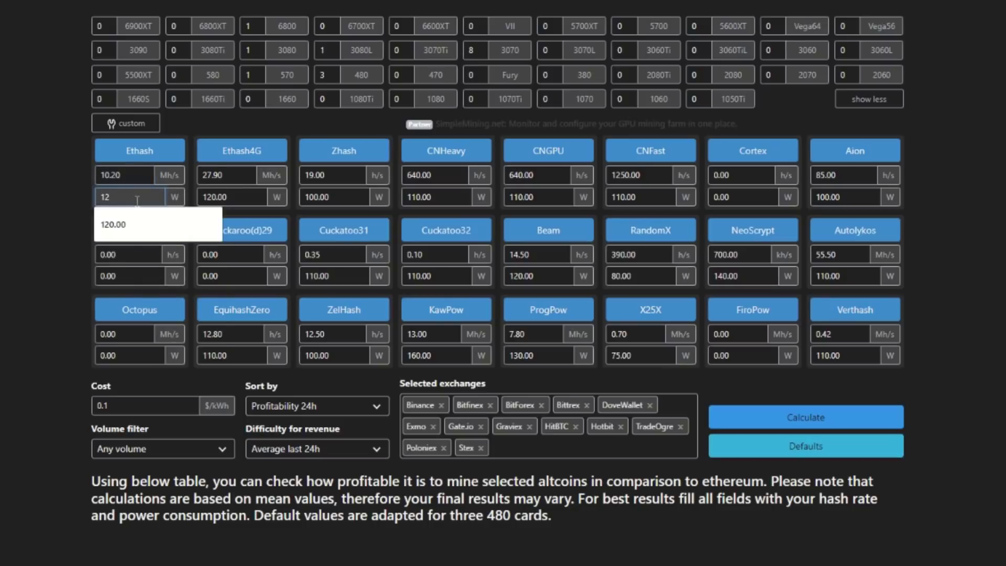
{"action": "type", "text": "09"}
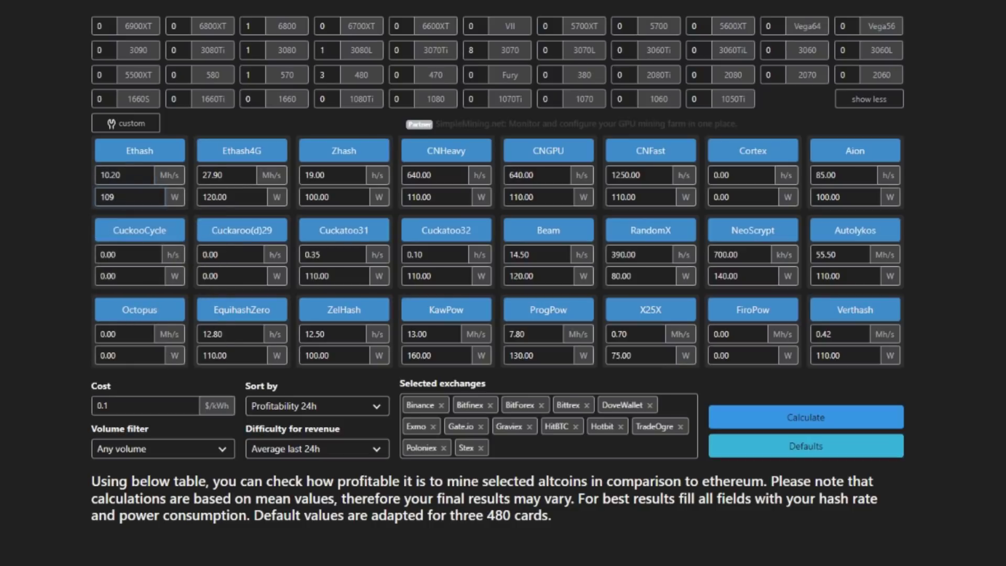
{"action": "left_click", "coordinate": [799, 417]}
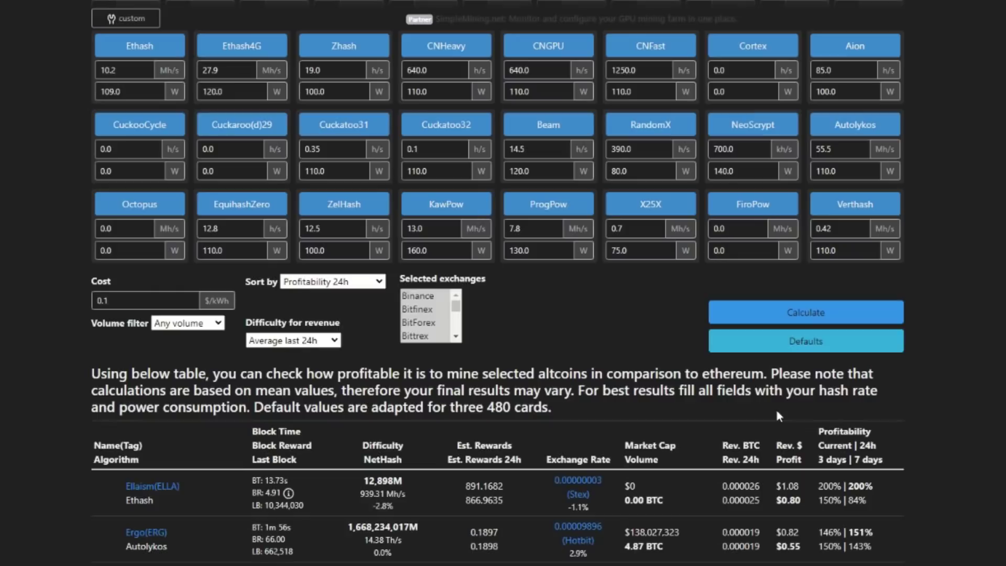
Review the coin results, then set the electricity cost to 0.15 $/kWh and recalculate the profitability.
{"action": "scroll", "coordinate": [59, 340], "scroll_direction": "down", "scroll_amount": 9}
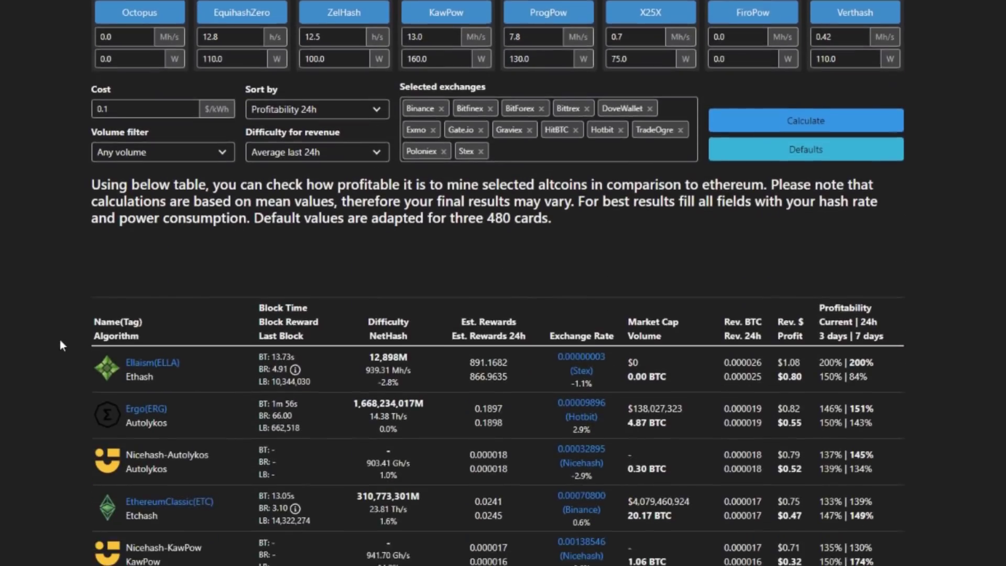
{"action": "scroll", "coordinate": [46, 339], "scroll_direction": "down", "scroll_amount": 5}
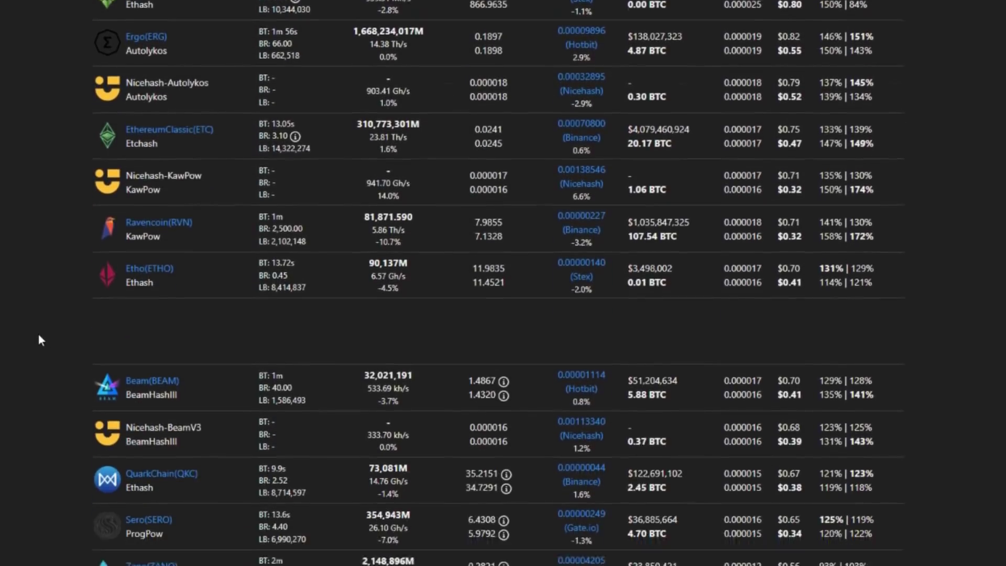
{"action": "scroll", "coordinate": [39, 336], "scroll_direction": "down", "scroll_amount": 3}
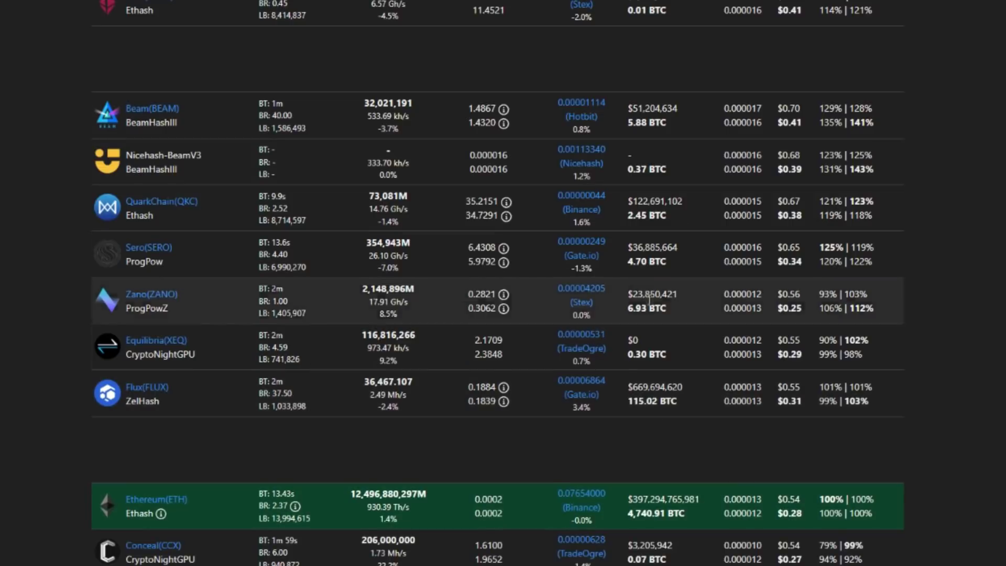
{"action": "scroll", "coordinate": [611, 186], "scroll_direction": "up", "scroll_amount": 4}
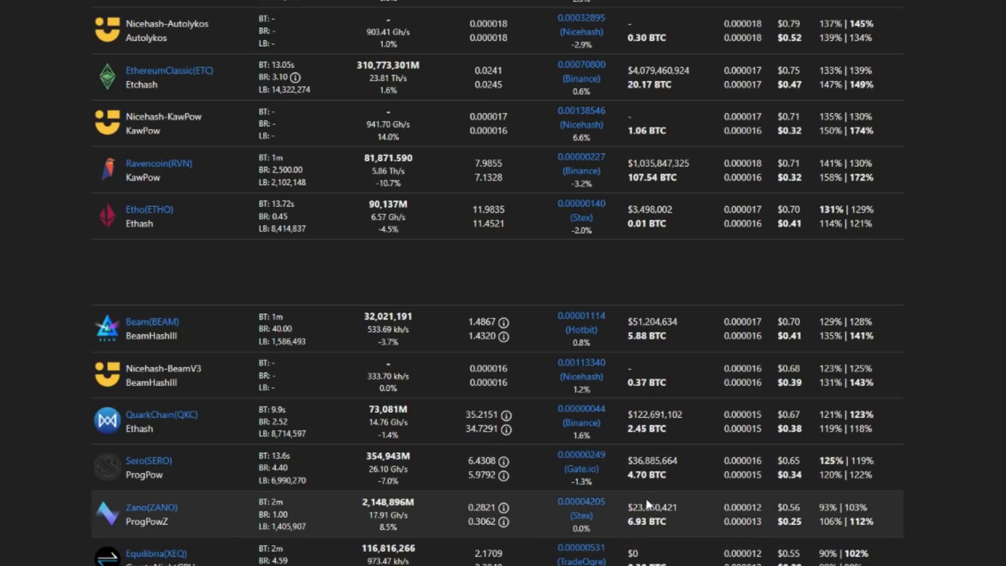
{"action": "scroll", "coordinate": [648, 504], "scroll_direction": "up", "scroll_amount": 10}
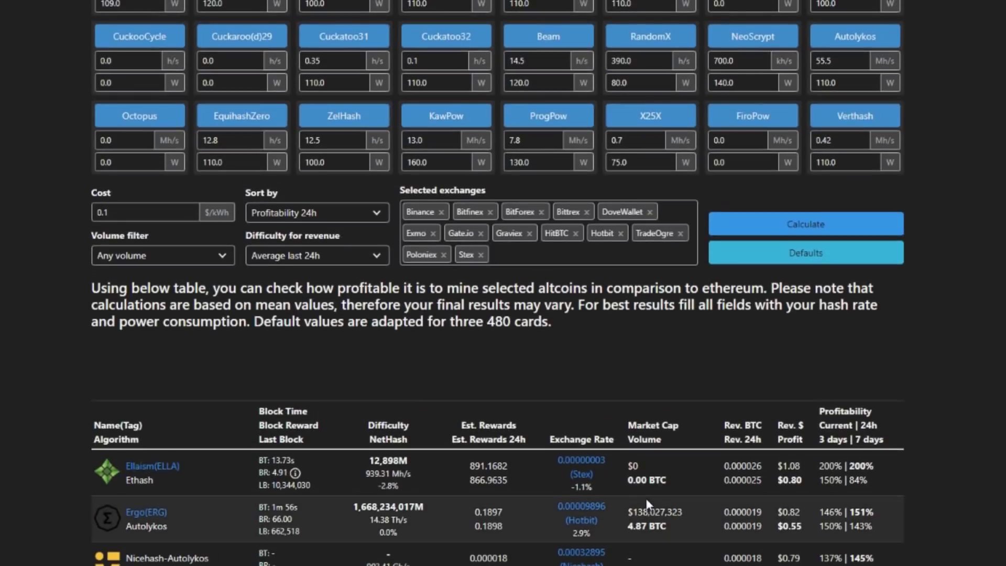
{"action": "left_click", "coordinate": [165, 214]}
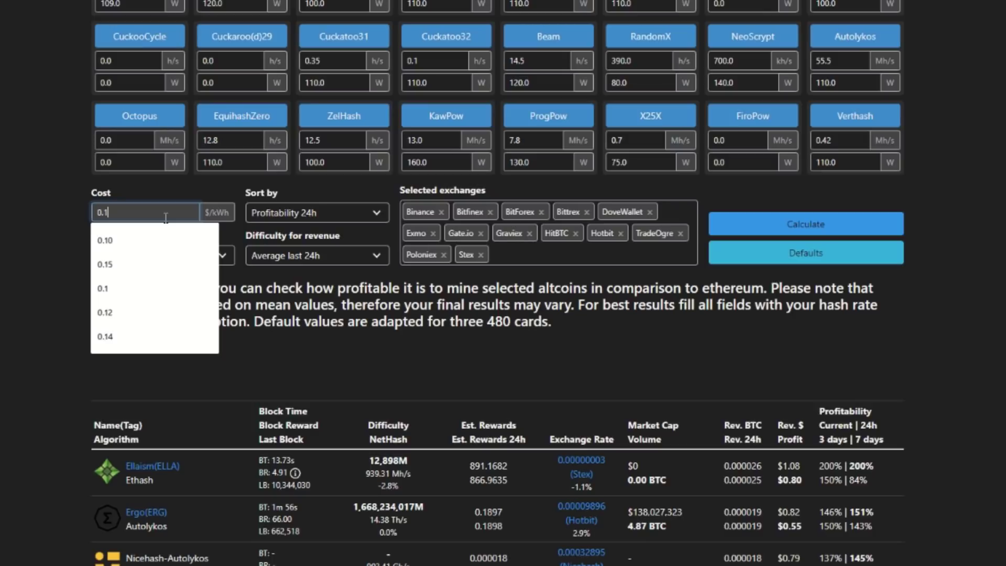
{"action": "type", "text": "5"}
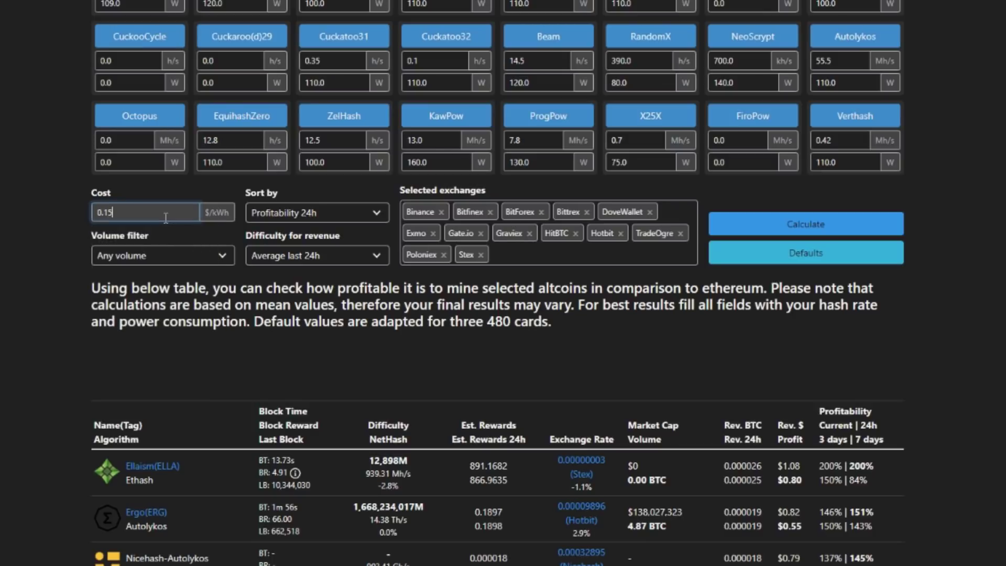
{"action": "left_click", "coordinate": [713, 225]}
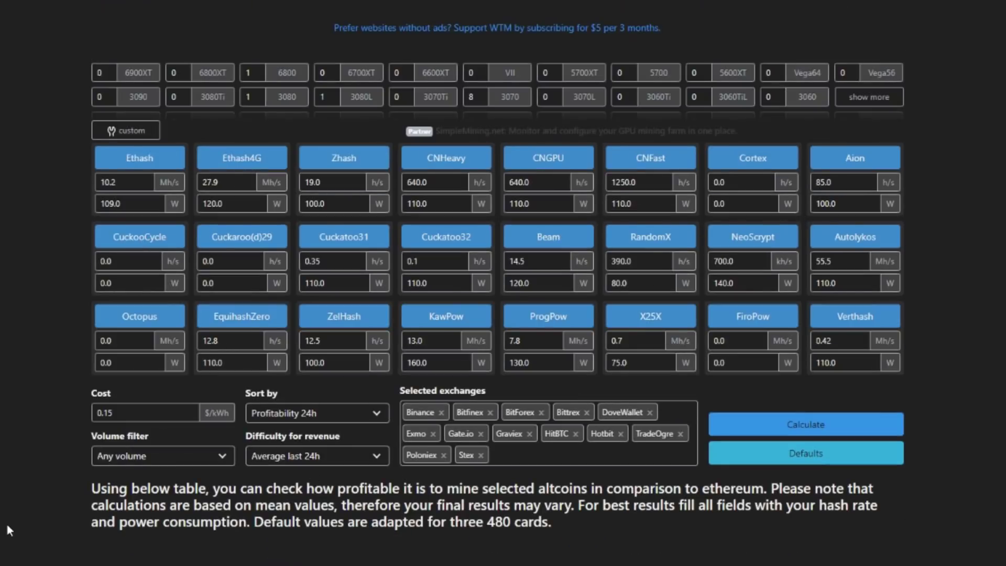
Compare the revenue and profit of the listed coins with Ethereum at the 0.15 $/kWh electricity cost.
{"action": "scroll", "coordinate": [21, 536], "scroll_direction": "down", "scroll_amount": 3}
{"action": "scroll", "coordinate": [20, 536], "scroll_direction": "down", "scroll_amount": 10}
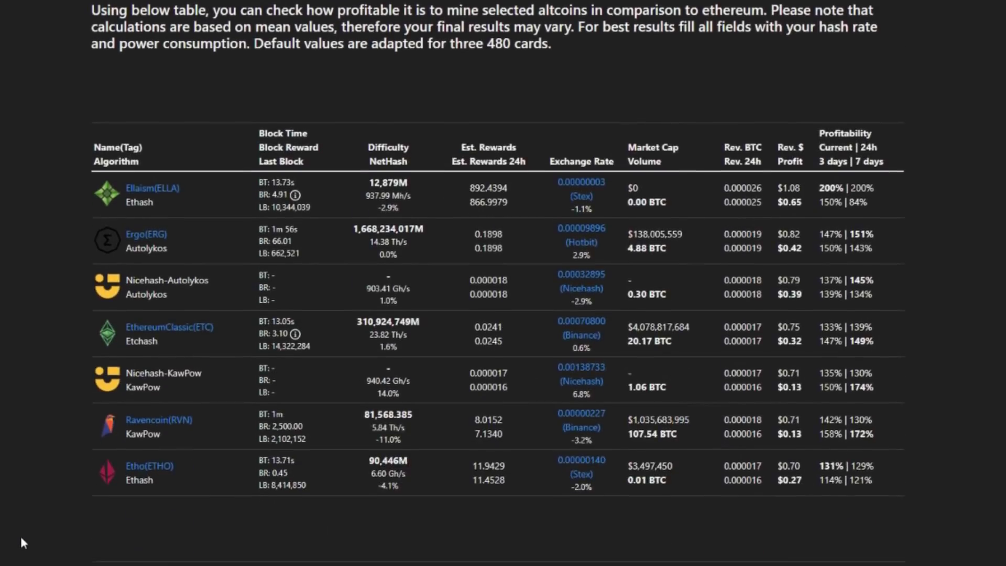
{"action": "scroll", "coordinate": [20, 538], "scroll_direction": "down", "scroll_amount": 5}
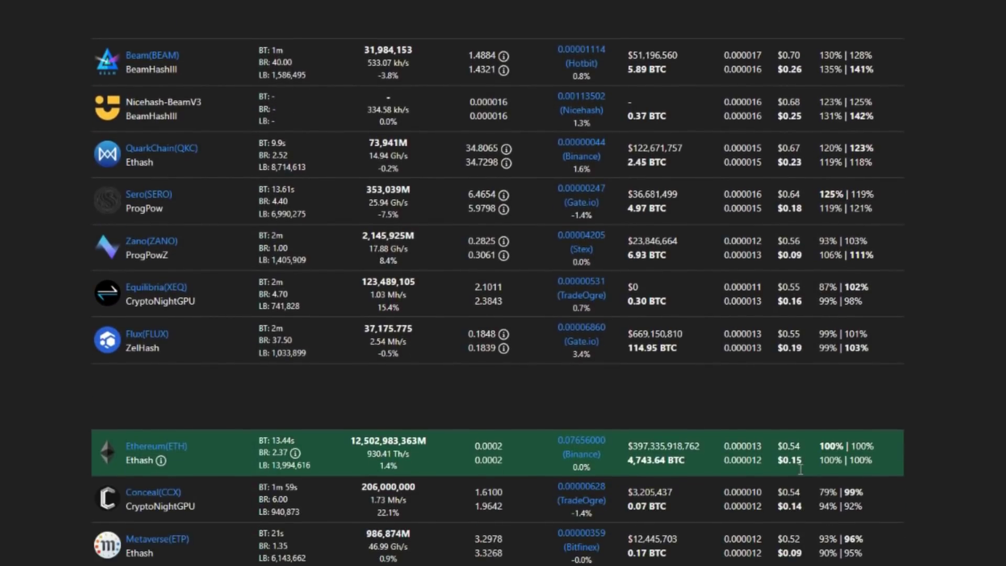
{"action": "scroll", "coordinate": [773, 465], "scroll_direction": "up", "scroll_amount": 3}
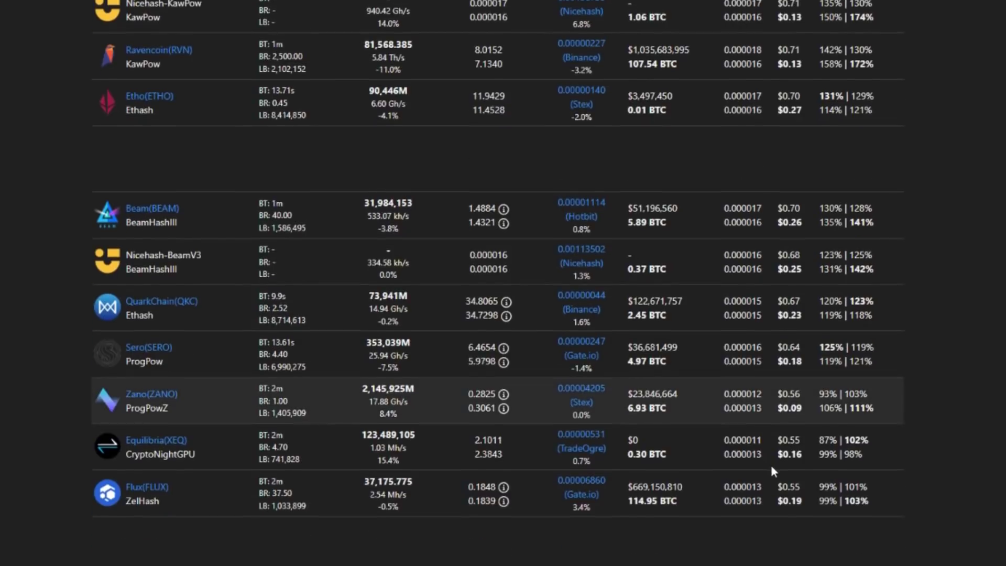
{"action": "scroll", "coordinate": [769, 462], "scroll_direction": "down", "scroll_amount": 1}
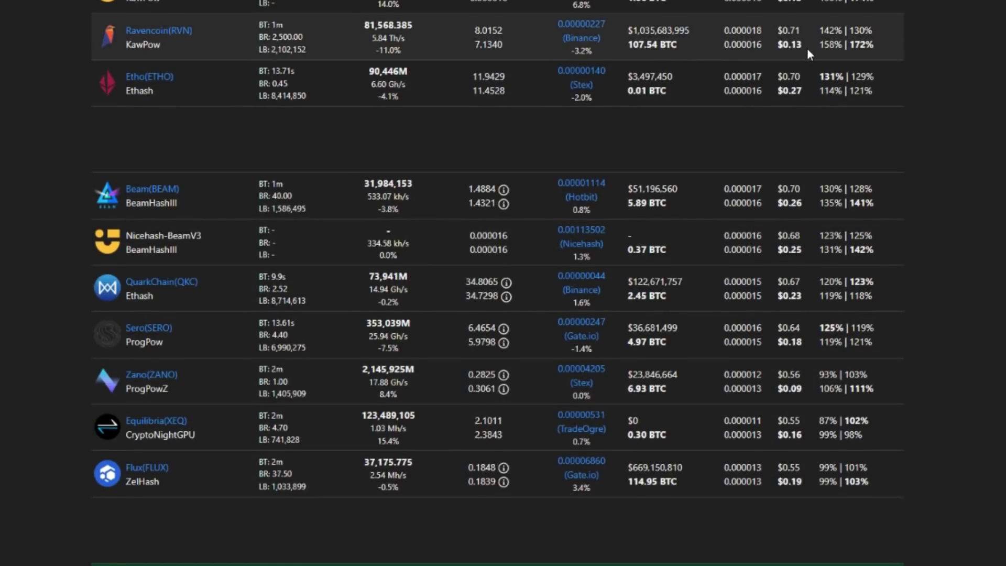
{"action": "scroll", "coordinate": [779, 293], "scroll_direction": "down", "scroll_amount": 3}
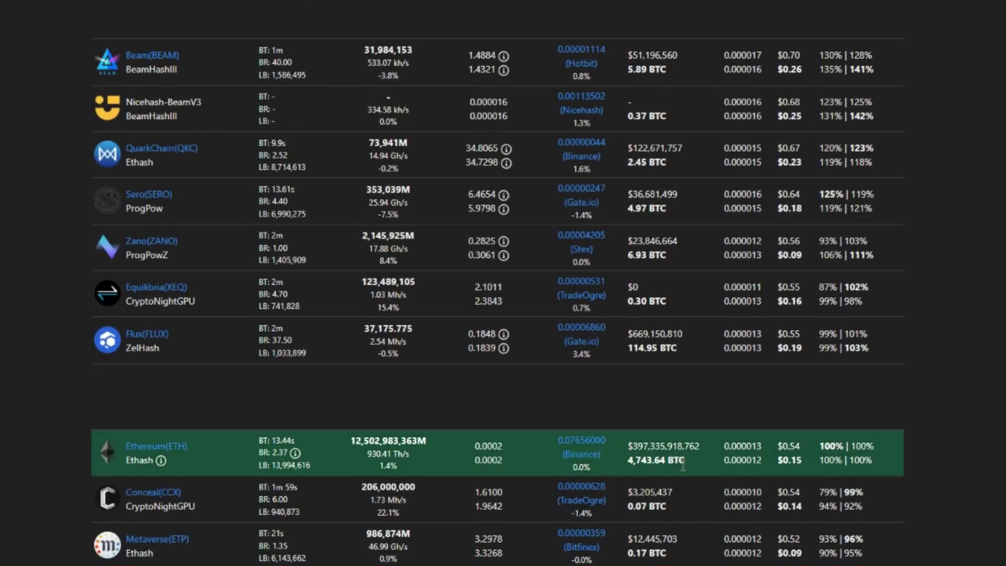
{"action": "scroll", "coordinate": [682, 464], "scroll_direction": "up", "scroll_amount": 4}
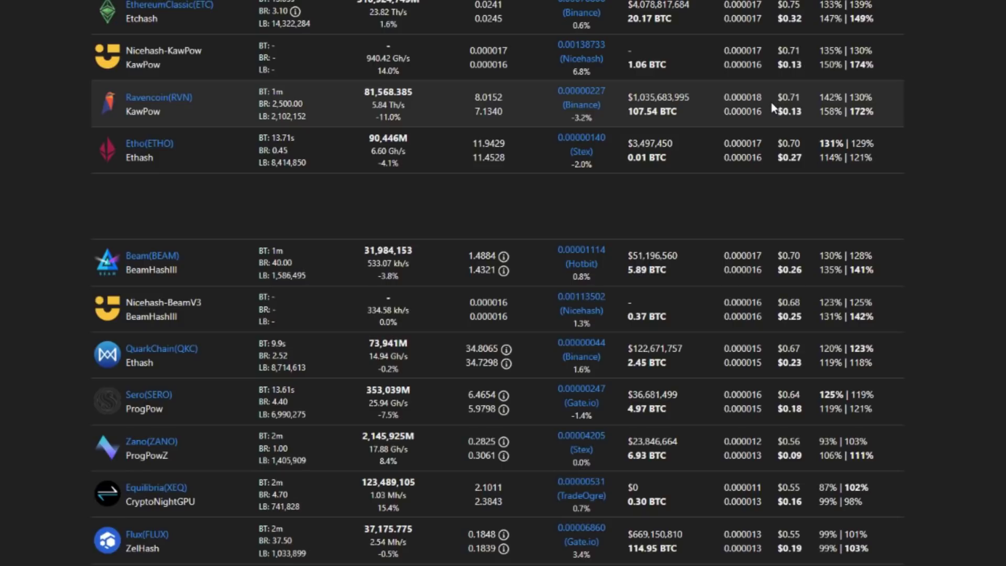
{"action": "scroll", "coordinate": [762, 138], "scroll_direction": "up", "scroll_amount": 4}
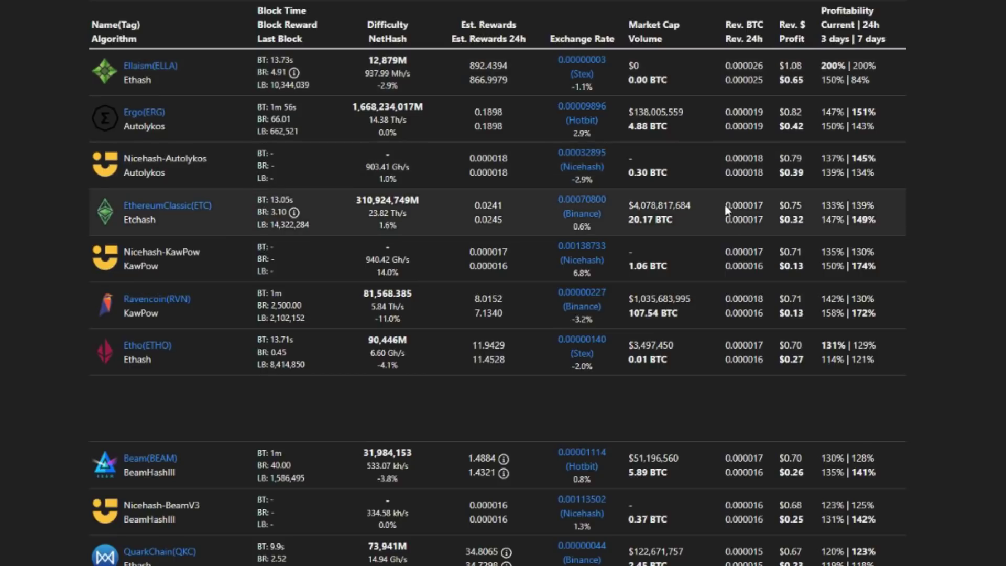
{"action": "scroll", "coordinate": [734, 258], "scroll_direction": "down", "scroll_amount": 3}
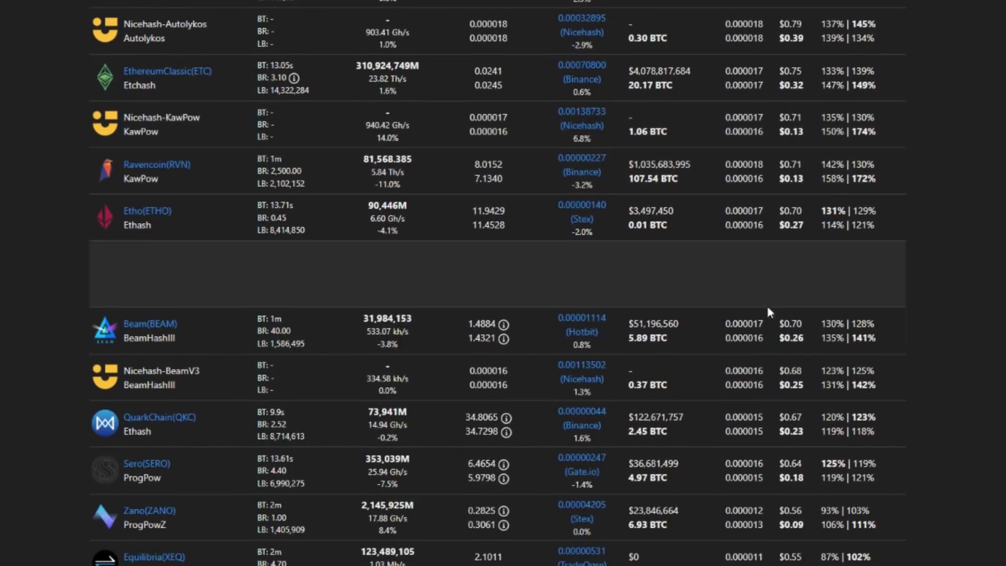
{"action": "scroll", "coordinate": [774, 449], "scroll_direction": "down", "scroll_amount": 3}
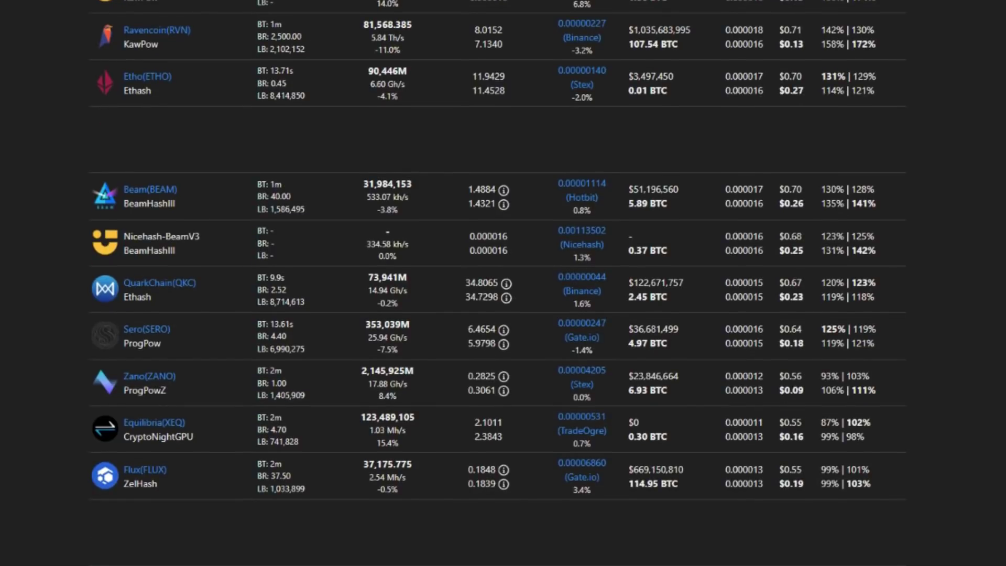
{"action": "scroll", "coordinate": [498, 283], "scroll_direction": "up", "scroll_amount": 15}
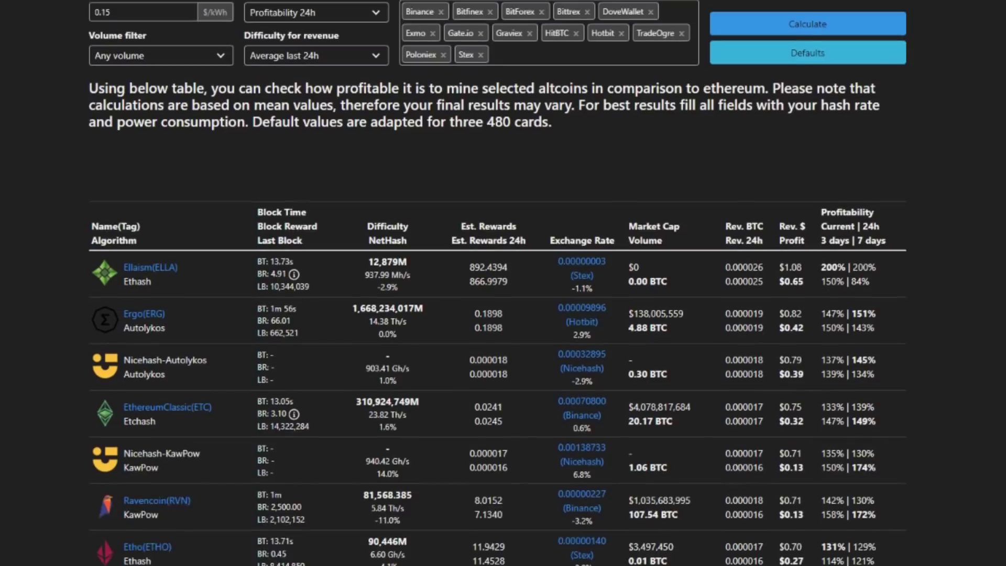
{"action": "scroll", "coordinate": [497, 283], "scroll_direction": "up", "scroll_amount": 1}
{"action": "scroll", "coordinate": [497, 283], "scroll_direction": "down", "scroll_amount": 1}
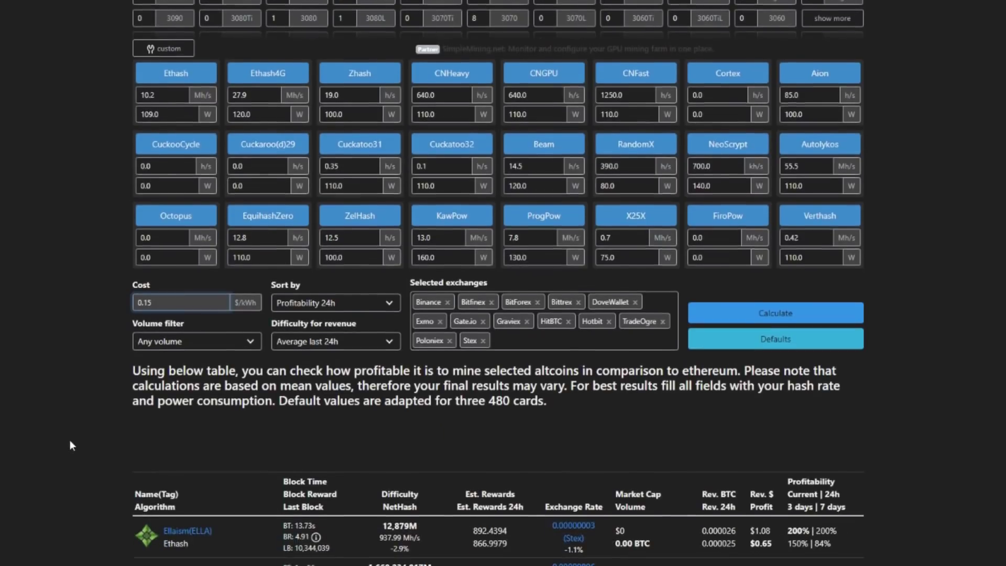
{"action": "scroll", "coordinate": [20, 465], "scroll_direction": "down", "scroll_amount": 2}
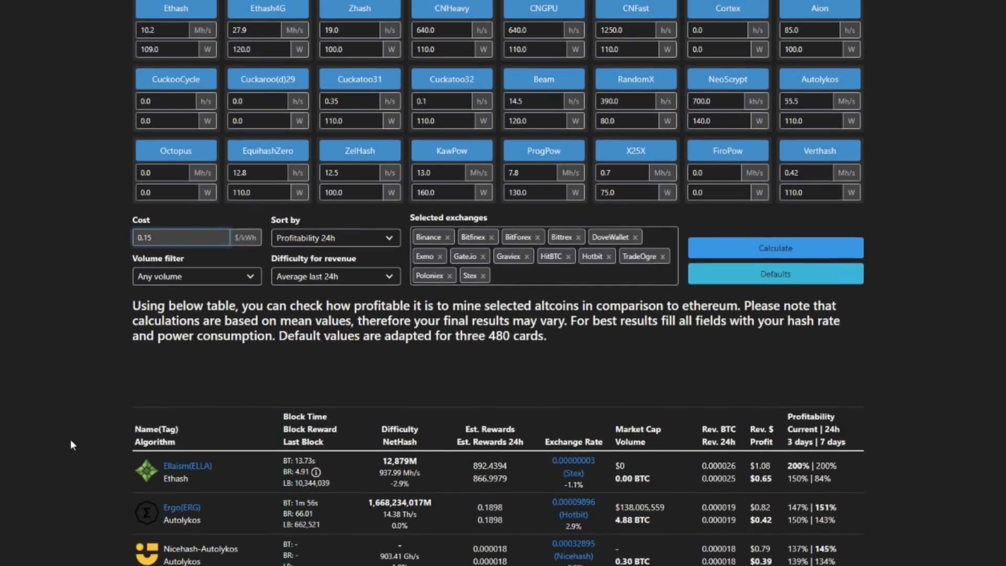
{"action": "scroll", "coordinate": [71, 444], "scroll_direction": "down", "scroll_amount": 2}
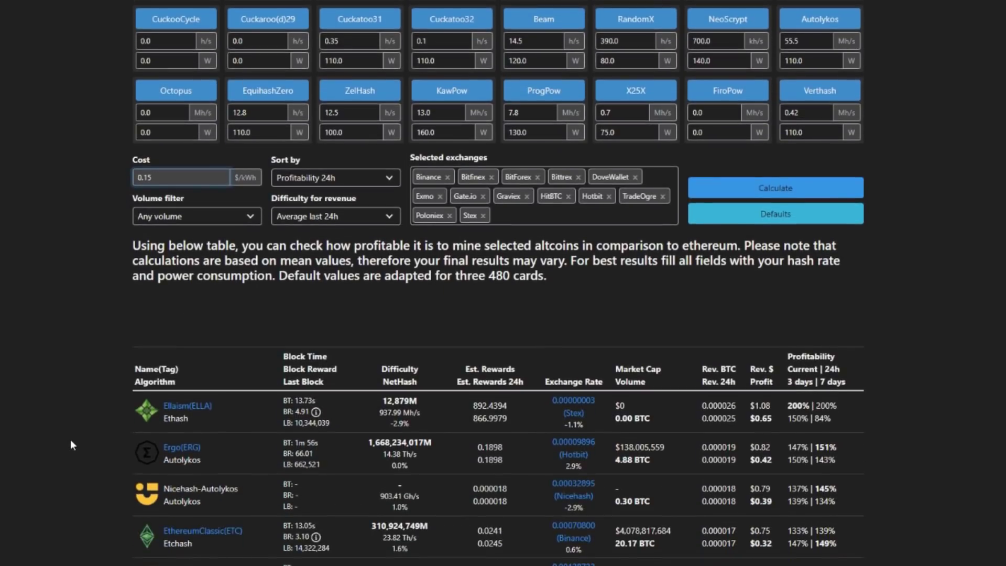
Set the electricity cost to 0.20 $/kWh and recalculate the coin profitability.
{"action": "scroll", "coordinate": [71, 442], "scroll_direction": "up", "scroll_amount": 2}
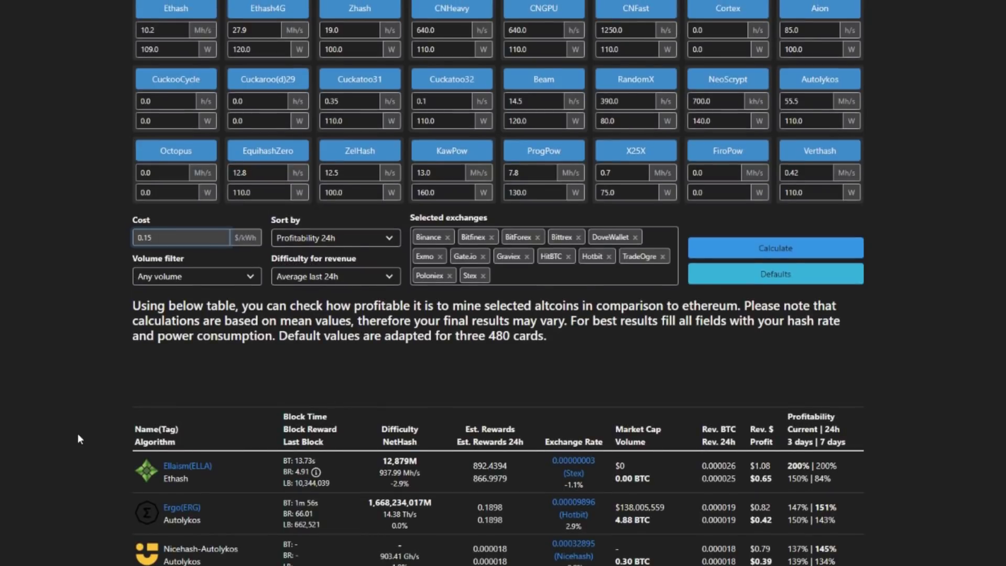
{"action": "key", "text": "BackSpace"}
{"action": "key", "text": "BackSpace"}
{"action": "type", "text": "20"}
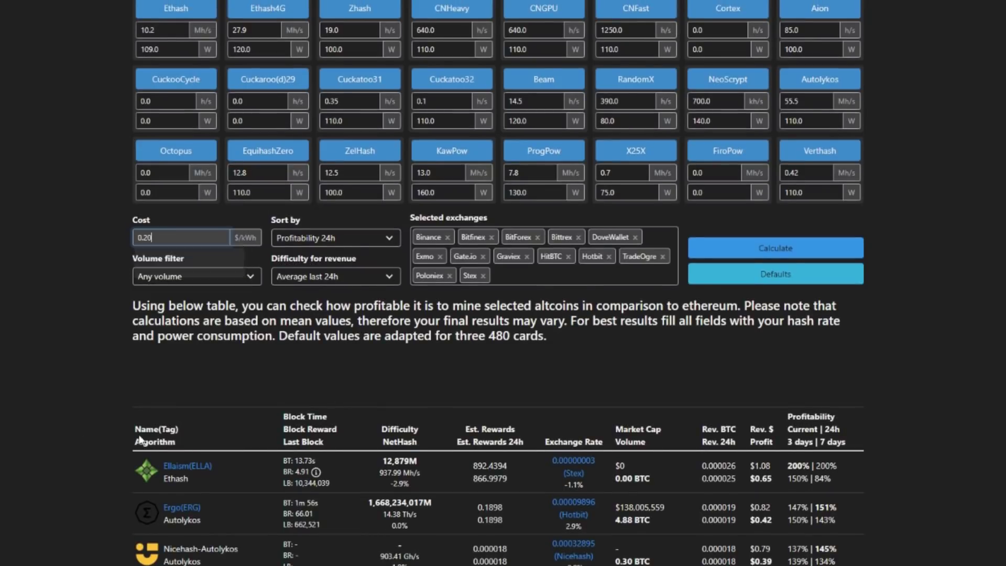
{"action": "left_click", "coordinate": [760, 245]}
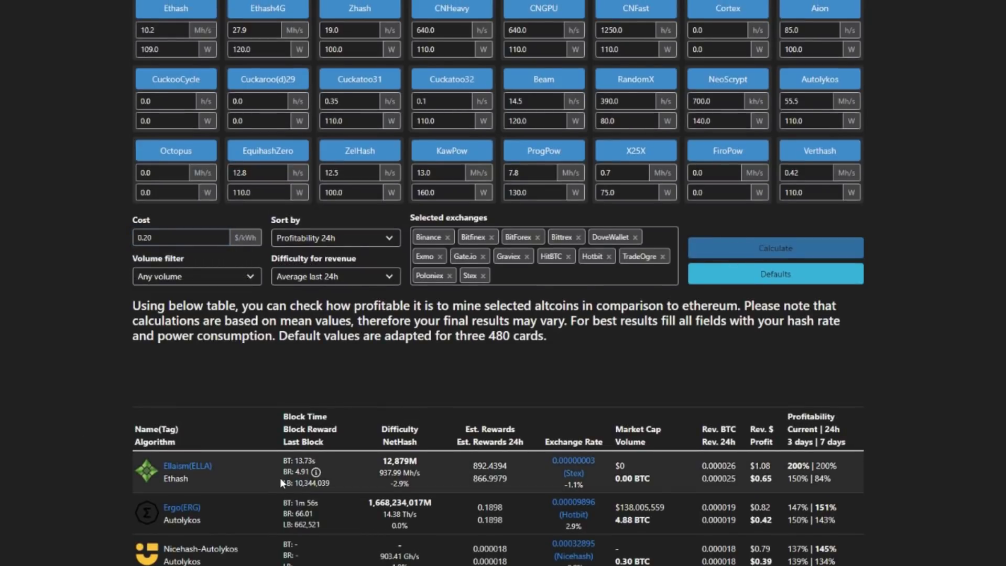
Examine the profit of Ethereum and the other listed coins at the 0.20 $/kWh electricity cost, including the top-ranked Autolykos and Etchash entries.
{"action": "scroll", "coordinate": [329, 523], "scroll_direction": "down", "scroll_amount": 5}
{"action": "scroll", "coordinate": [329, 524], "scroll_direction": "down", "scroll_amount": 7}
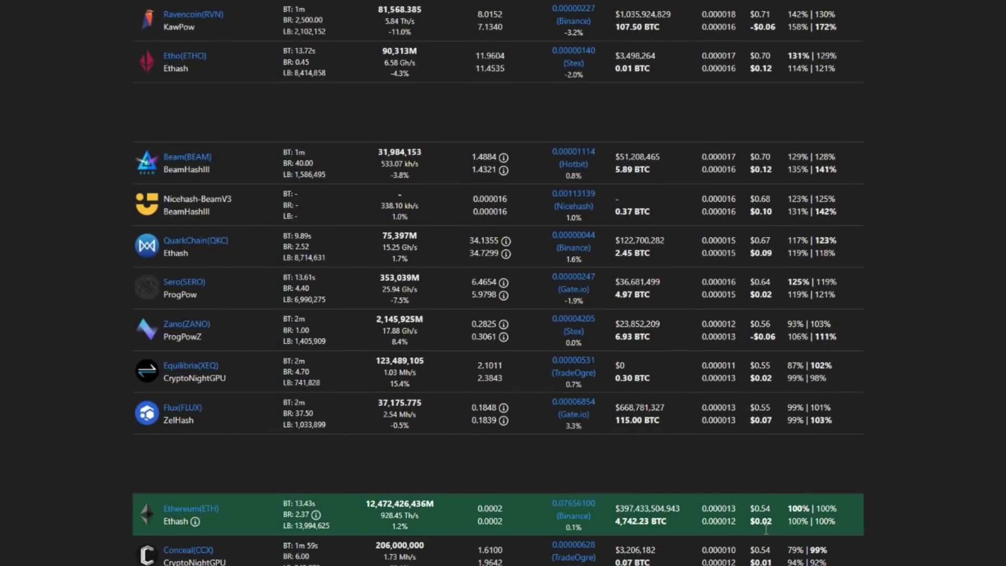
{"action": "scroll", "coordinate": [765, 529], "scroll_direction": "up", "scroll_amount": 6}
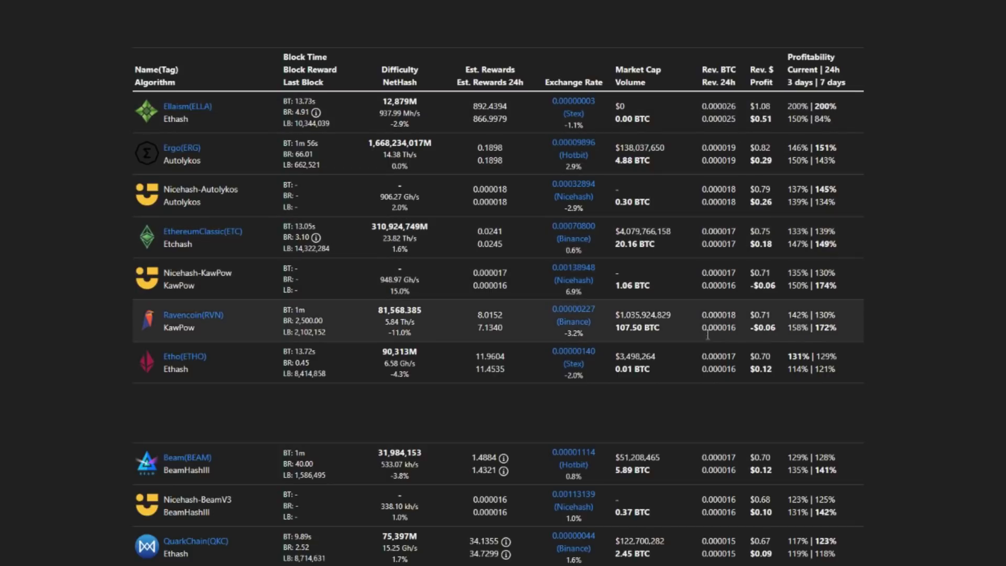
{"action": "scroll", "coordinate": [701, 374], "scroll_direction": "down", "scroll_amount": 3}
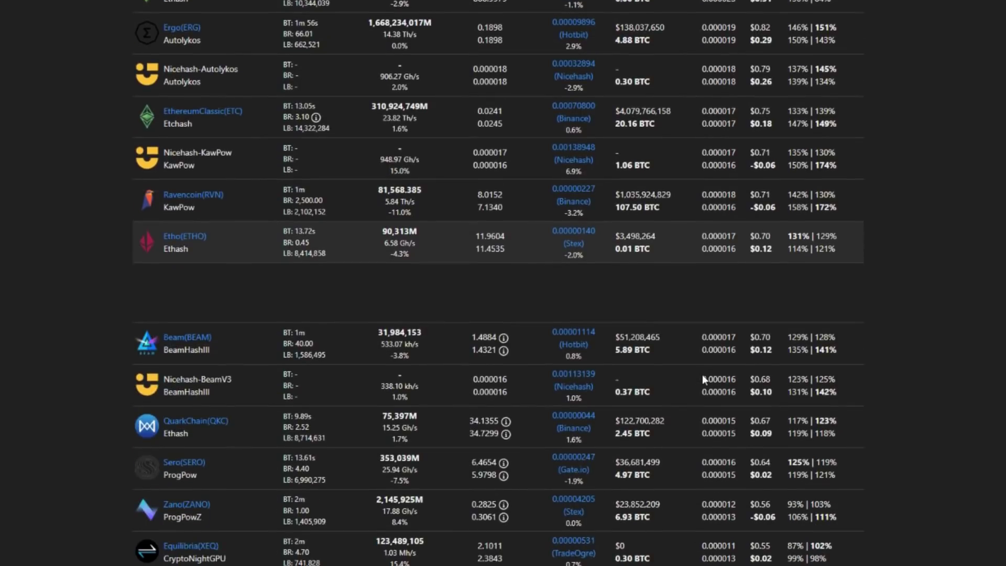
{"action": "scroll", "coordinate": [708, 380], "scroll_direction": "down", "scroll_amount": 7}
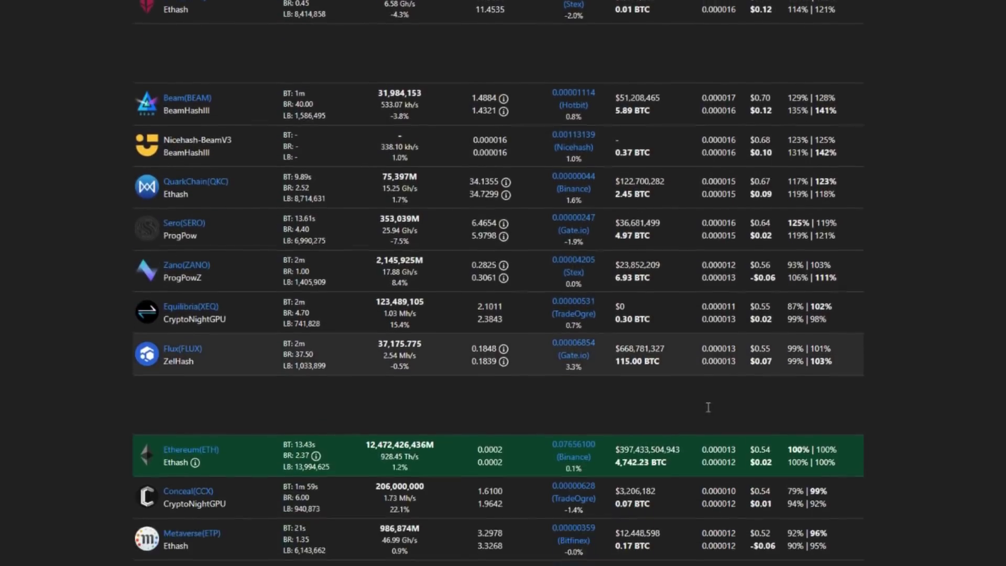
{"action": "scroll", "coordinate": [716, 419], "scroll_direction": "up", "scroll_amount": 11}
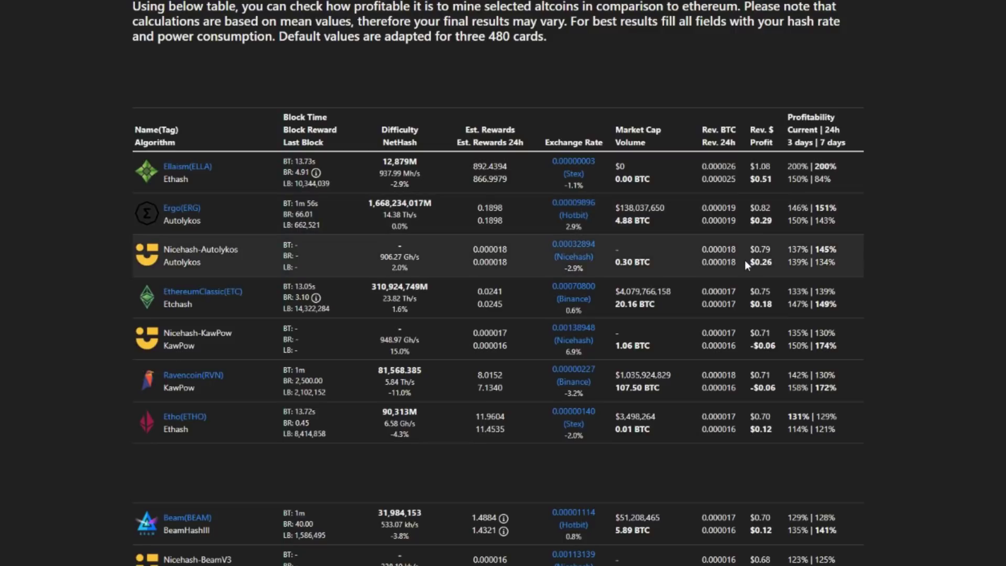
{"action": "scroll", "coordinate": [746, 263], "scroll_direction": "down", "scroll_amount": 2}
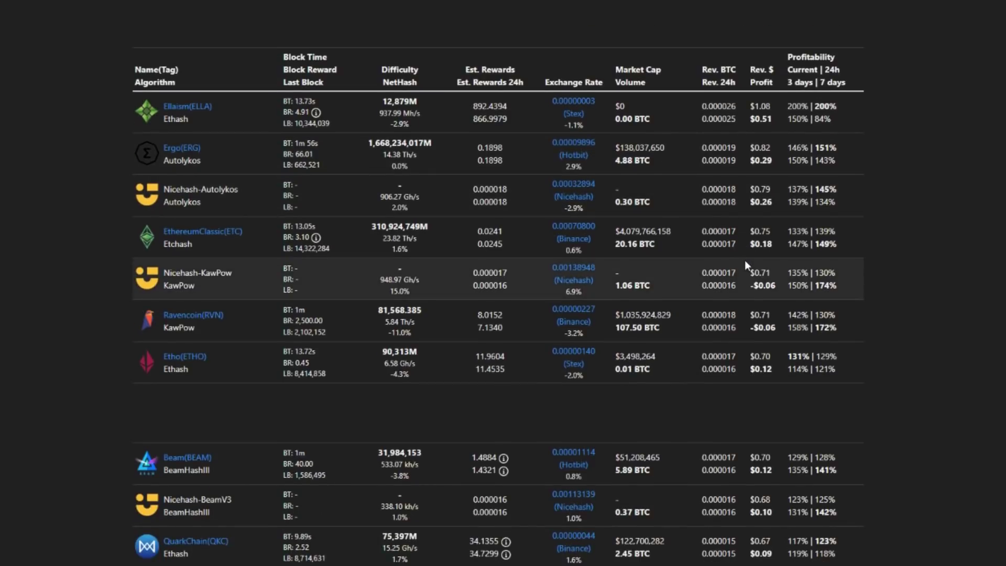
{"action": "scroll", "coordinate": [736, 276], "scroll_direction": "up", "scroll_amount": 1}
{"action": "scroll", "coordinate": [736, 276], "scroll_direction": "up", "scroll_amount": 1}
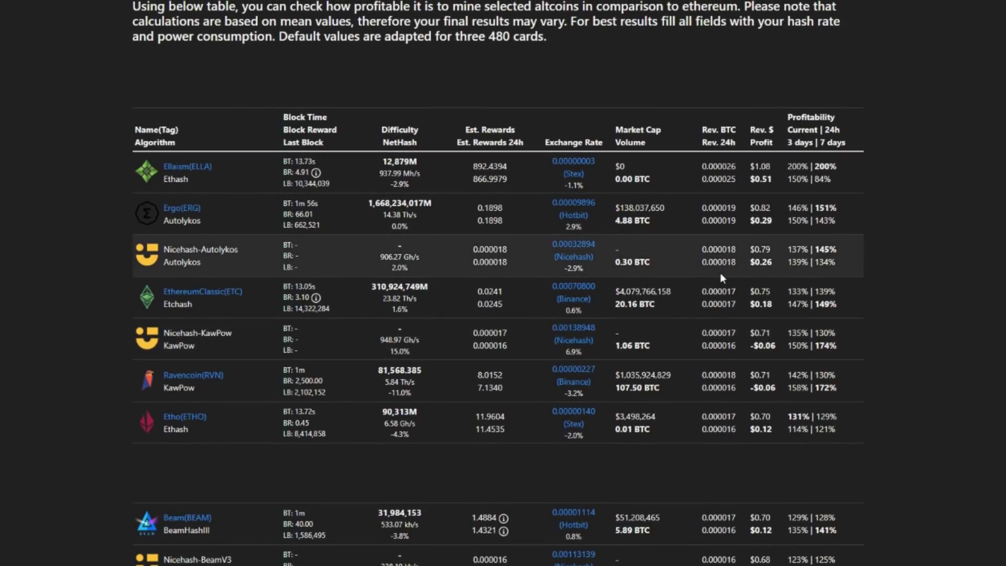